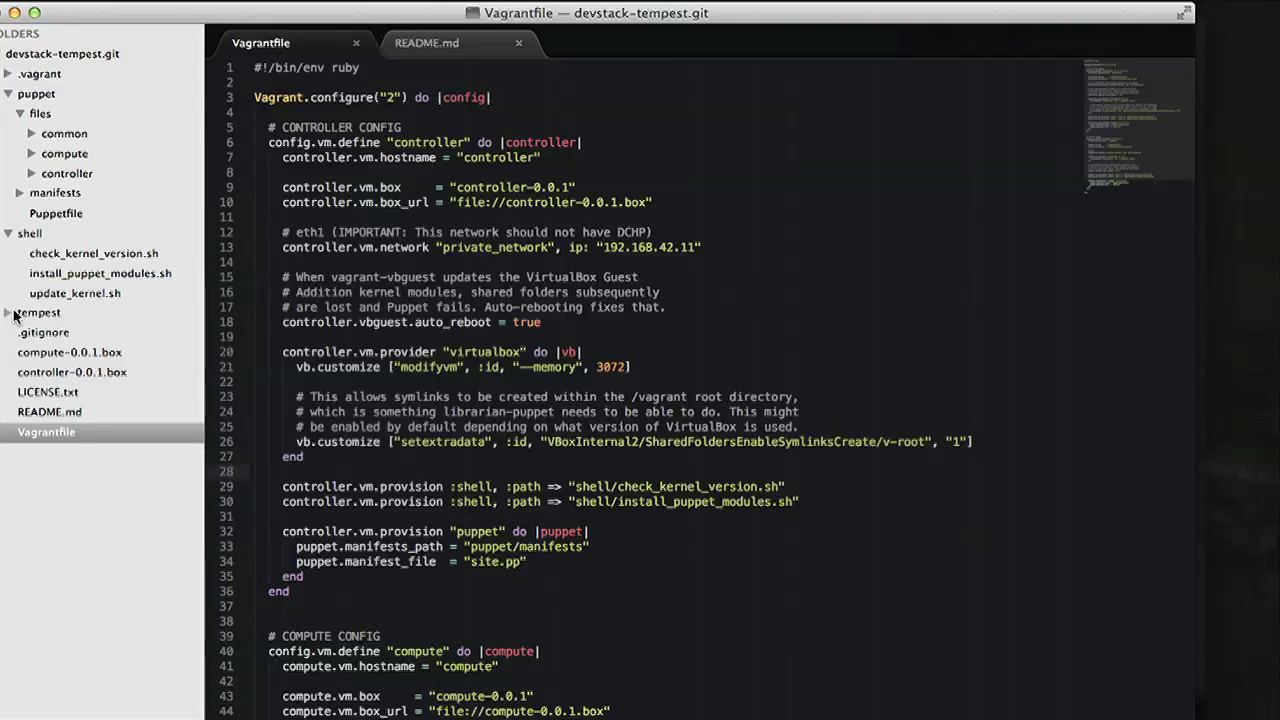
Switch from the editor to Oracle VM VirtualBox Manager and reposition its window over the editor
key(super+Tab)
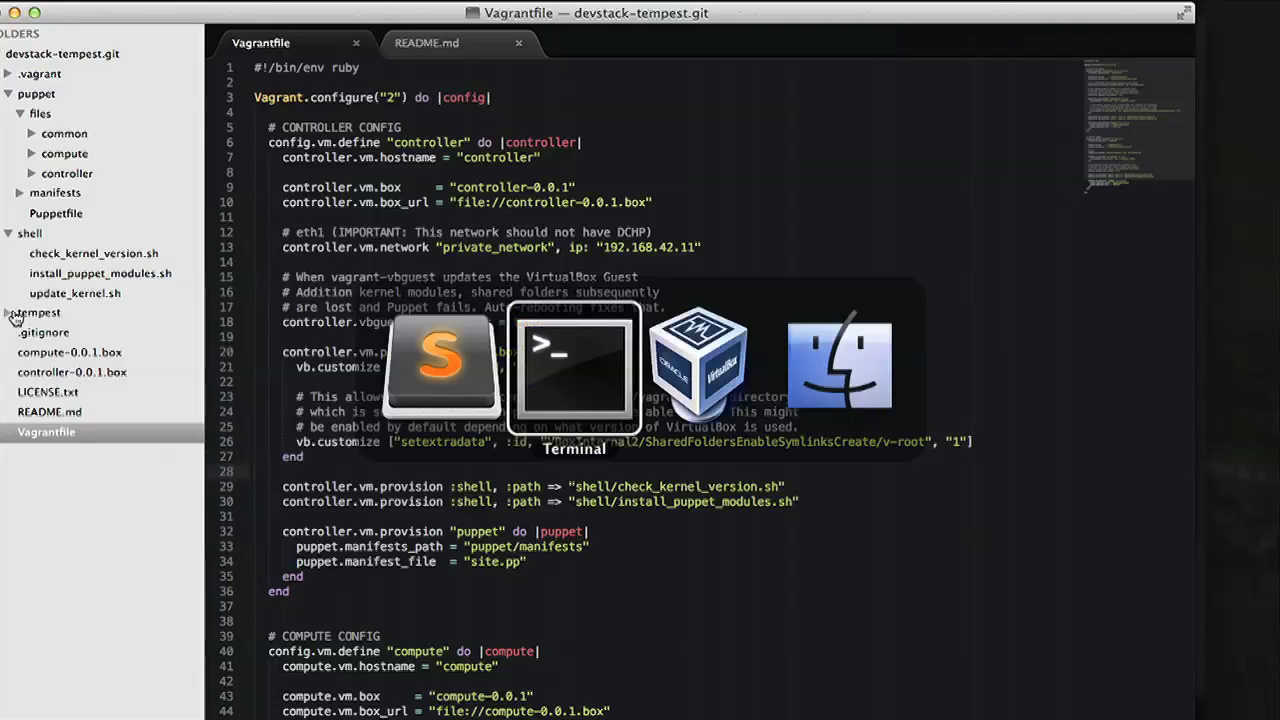
key(super+Tab)
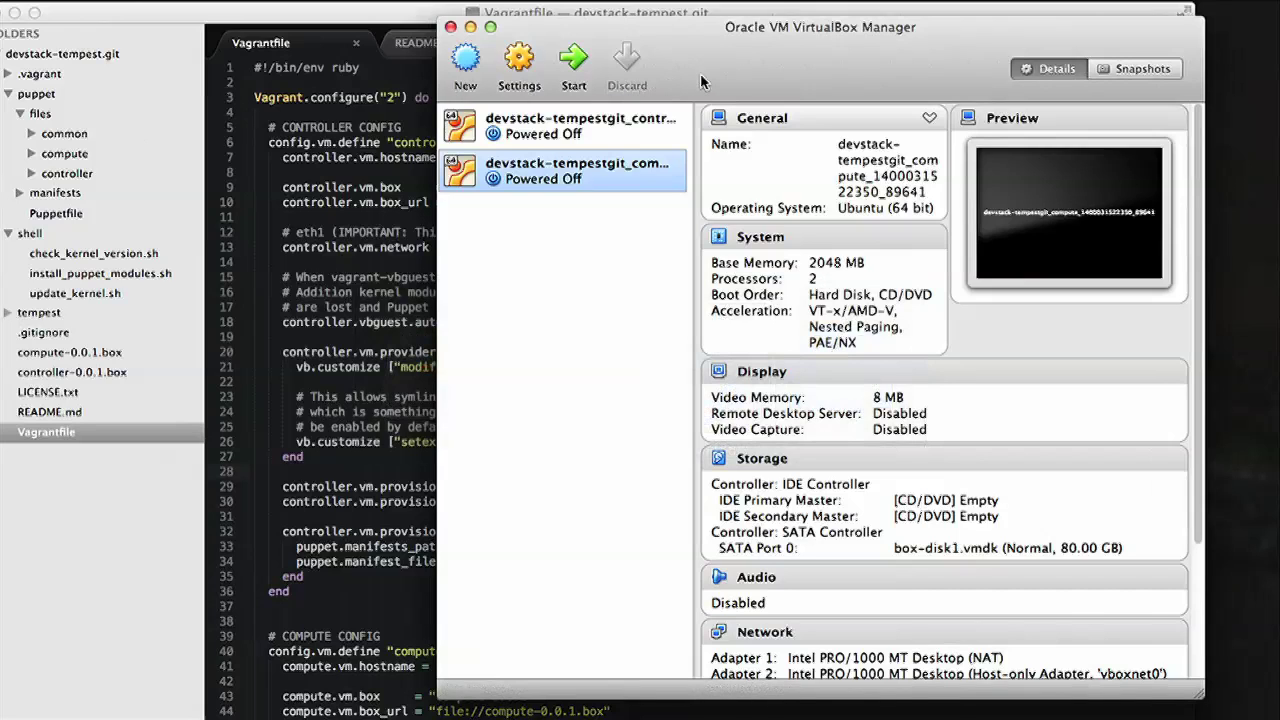
drag(745, 68, 449, 69)
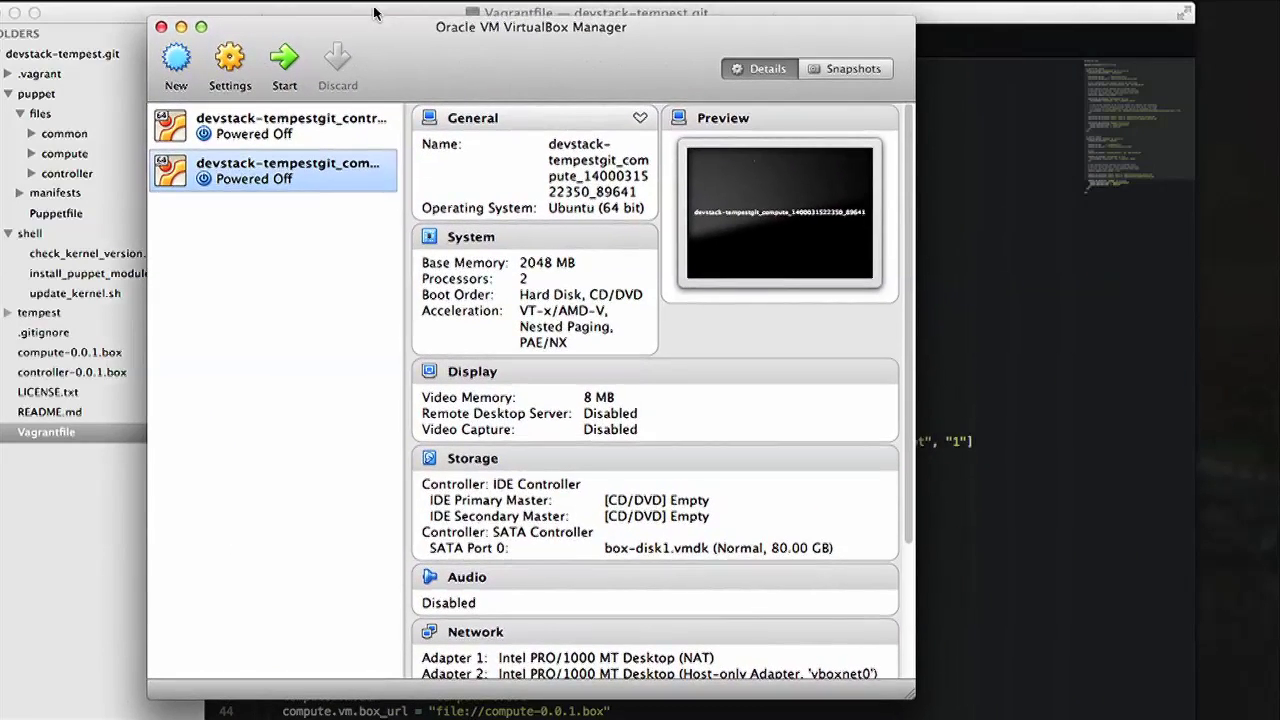
drag(438, 56, 602, 66)
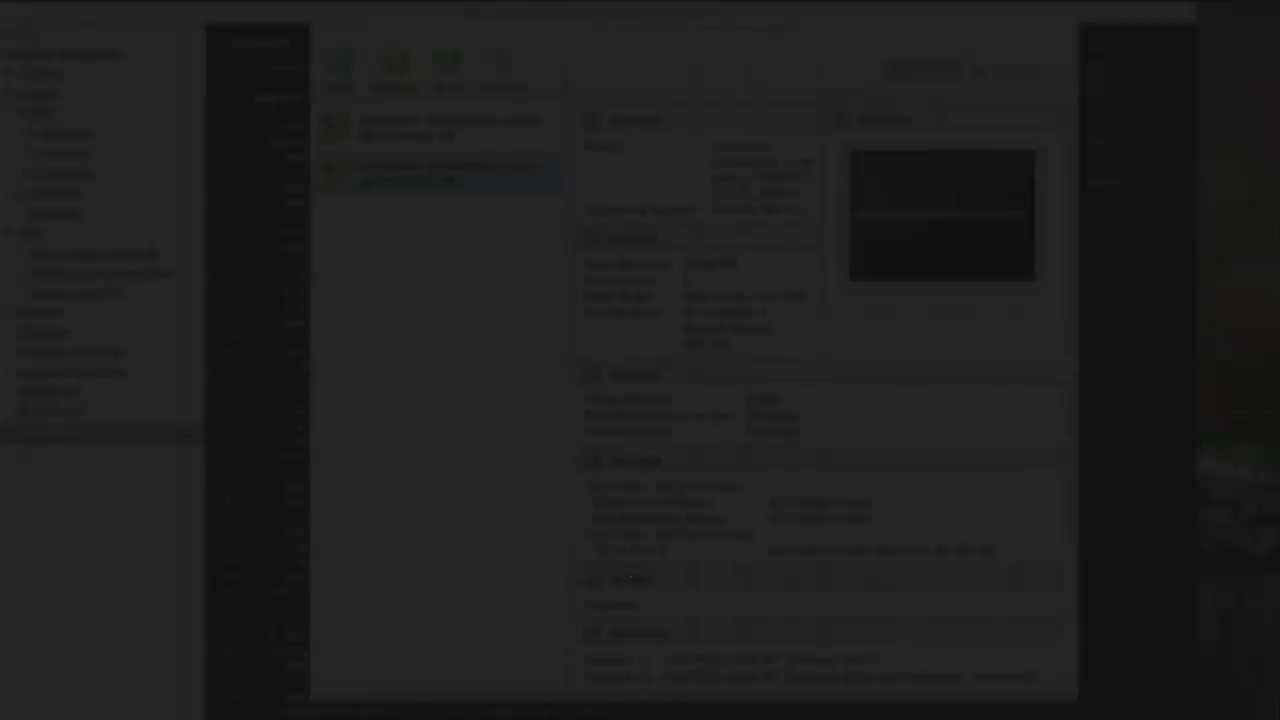
Launch Google Chrome, return to VirtualBox Manager and reposition its window in front of the browser
key(alt+space)
text(chr)
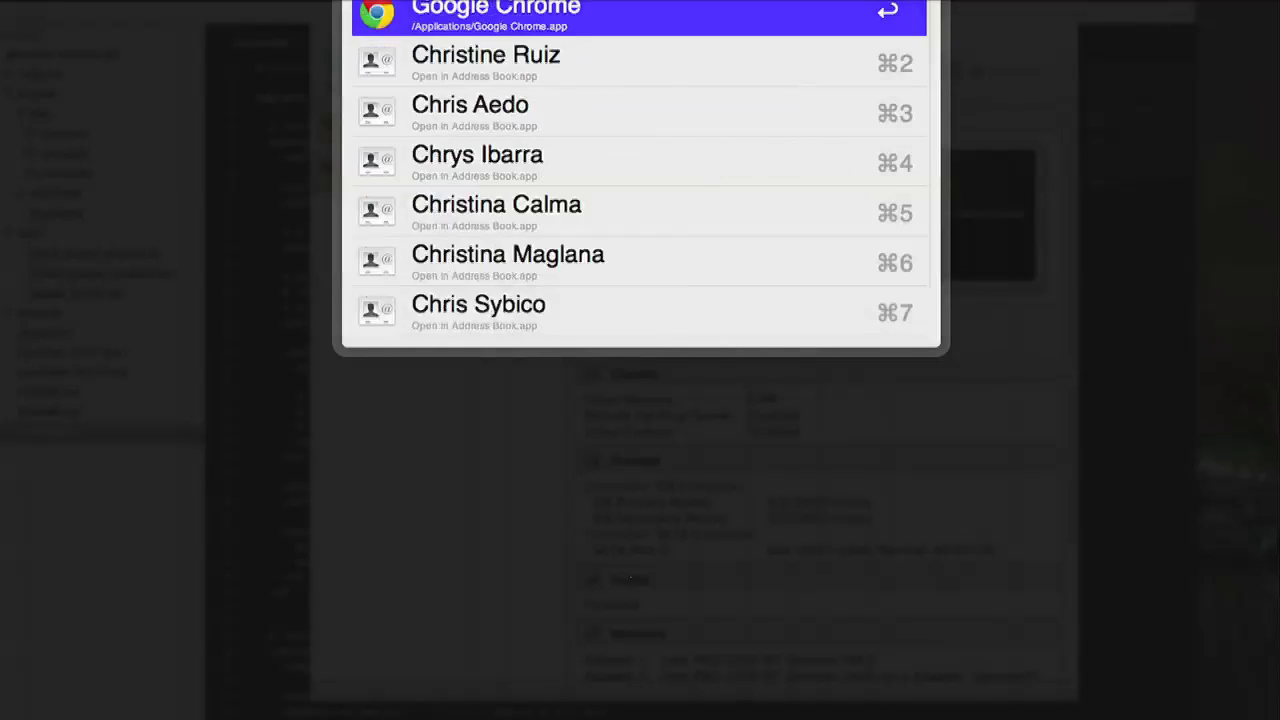
key(Escape)
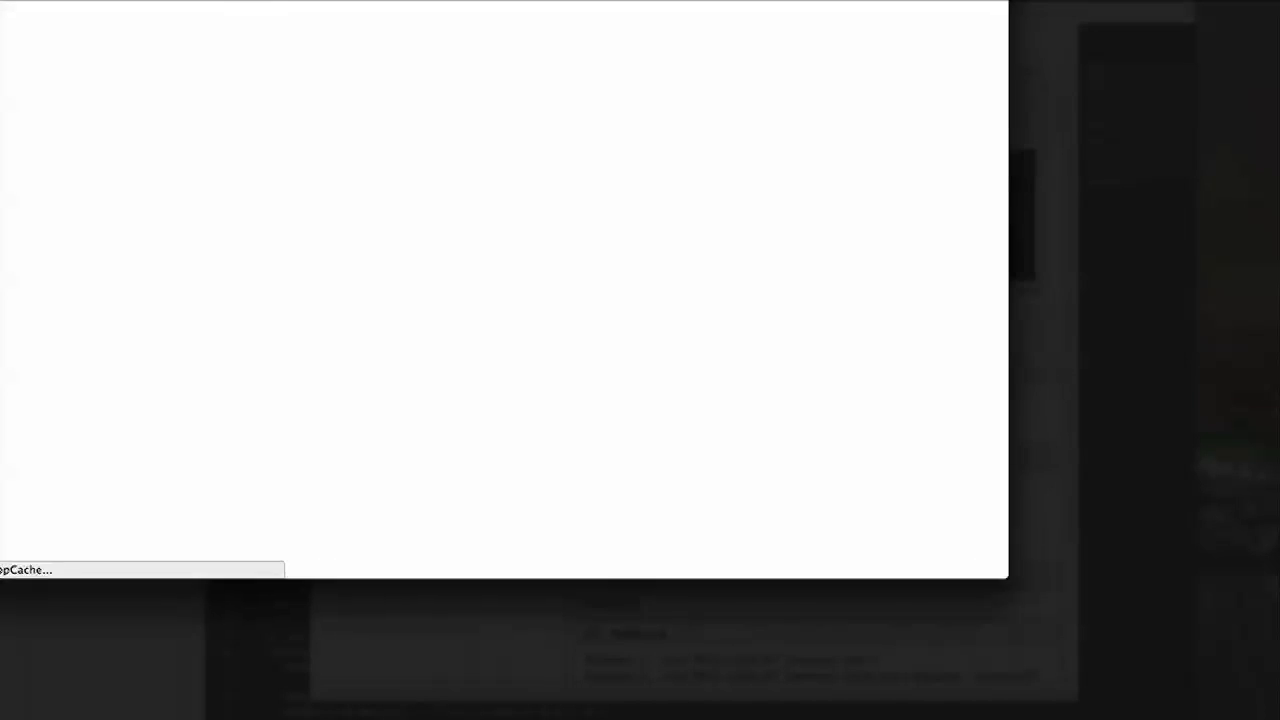
key(super+Tab)
key(super+Tab)
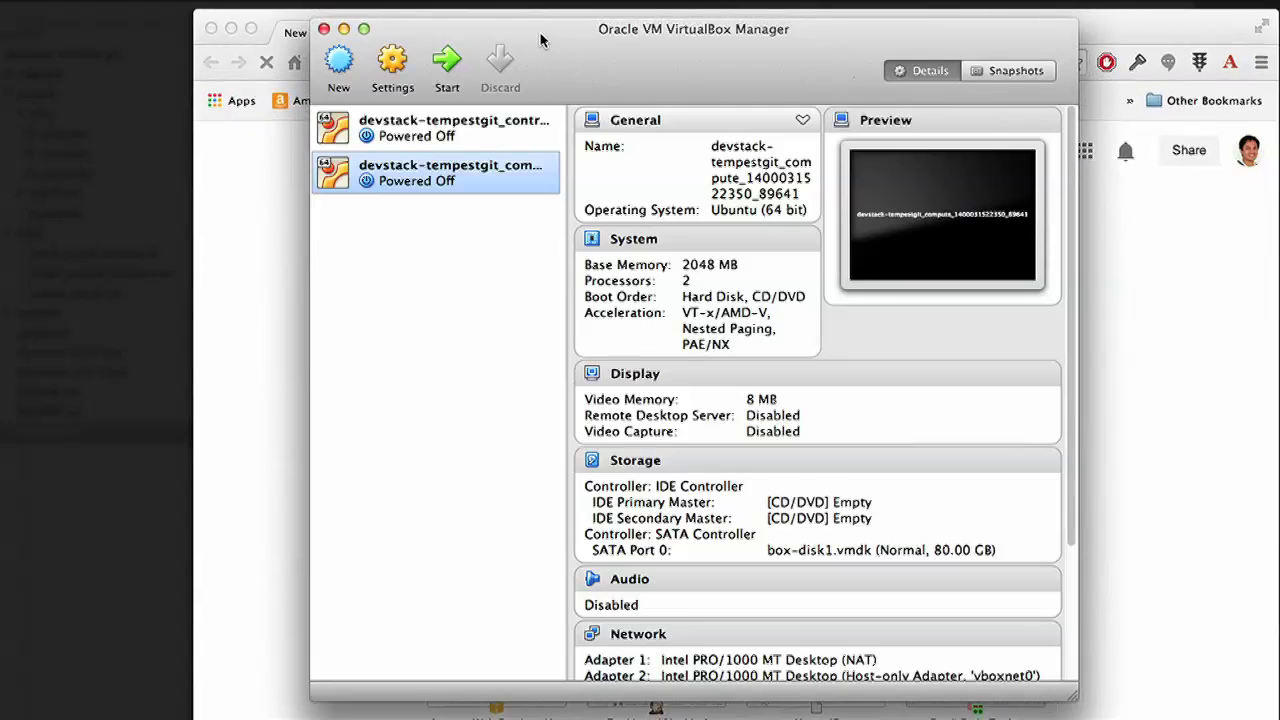
key(ctrl+Down)
click(562, 12)
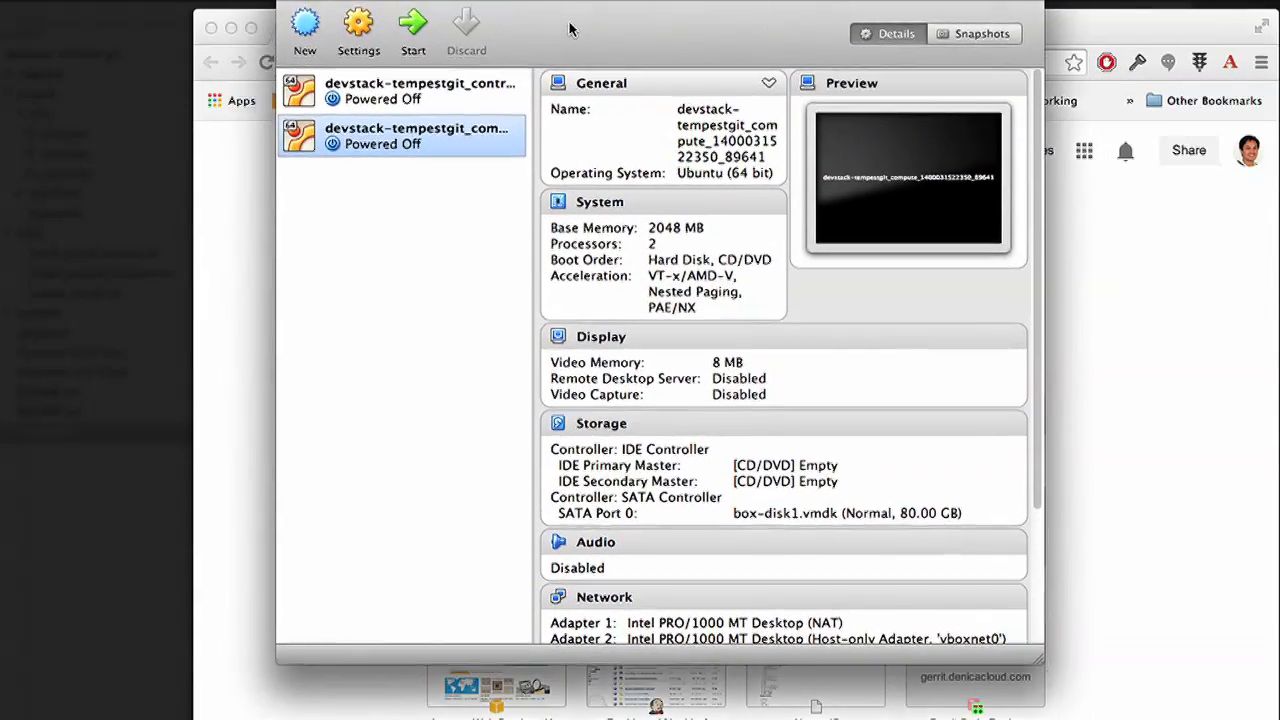
click(395, 103)
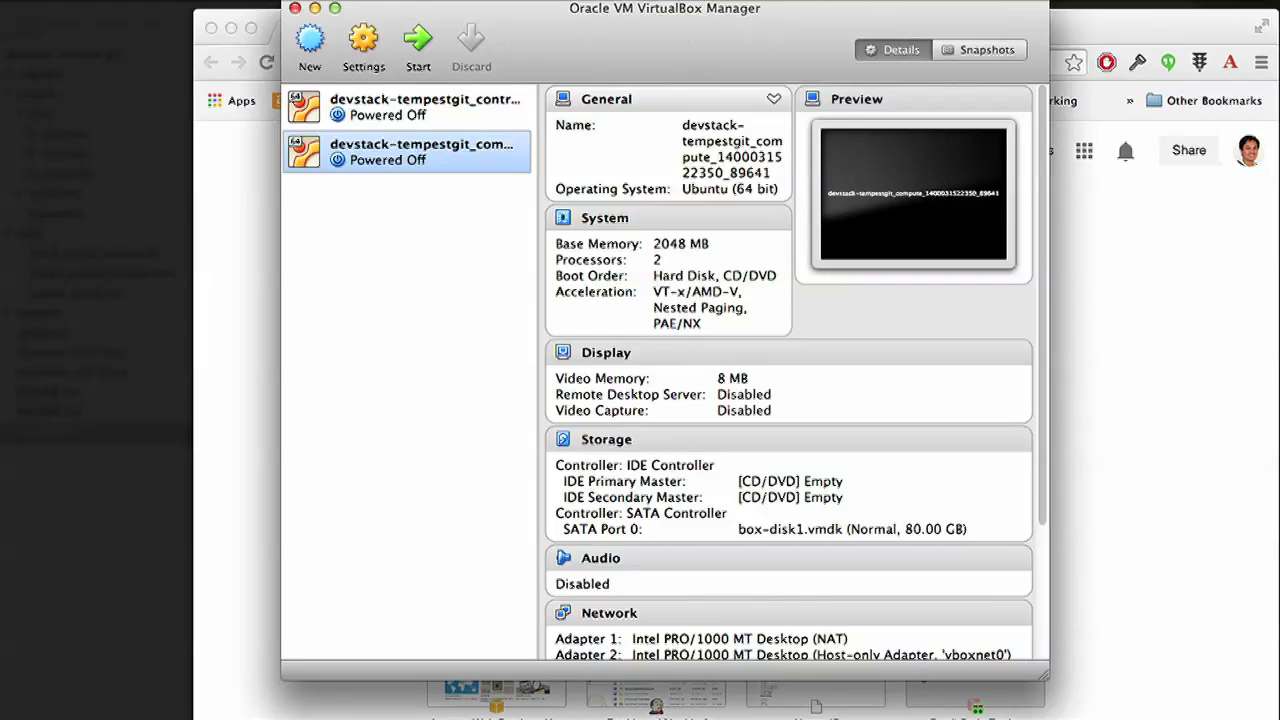
Open the VirtualBox preferences and inspect the IPv4 adapter settings of the host-only network vboxnet0
key(super+comma)
drag(593, 97, 657, 156)
click(789, 180)
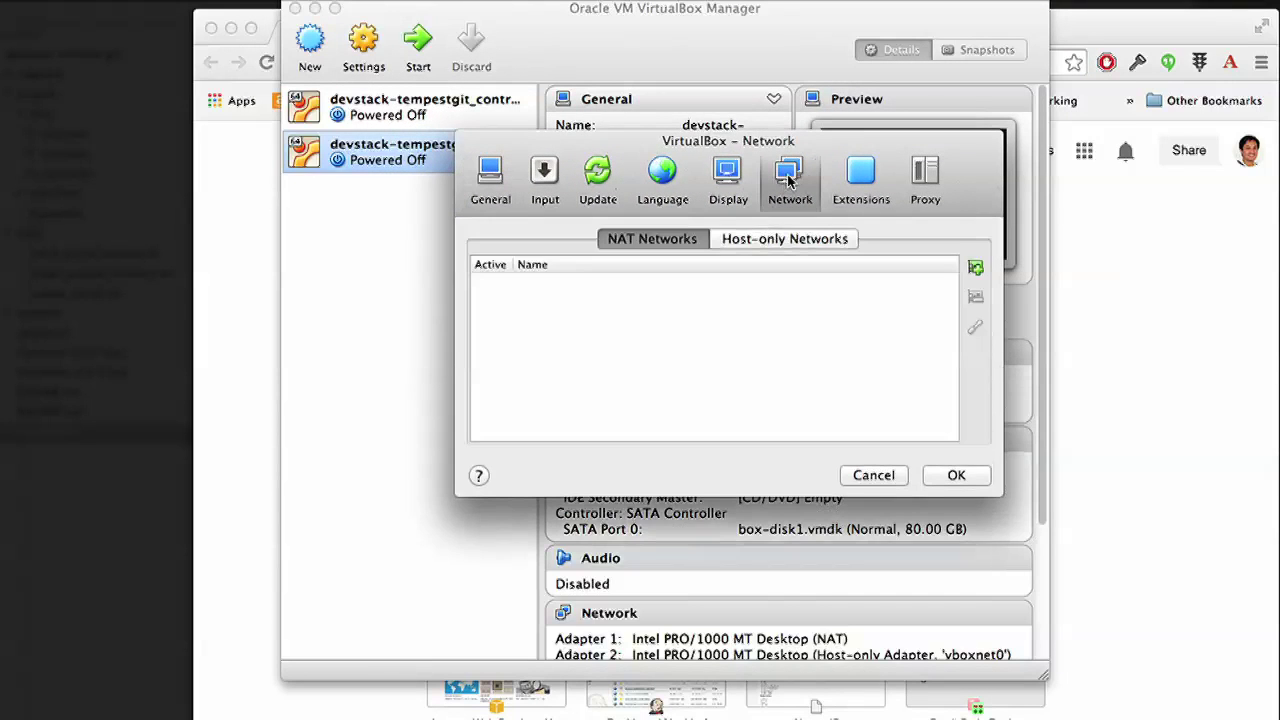
click(748, 240)
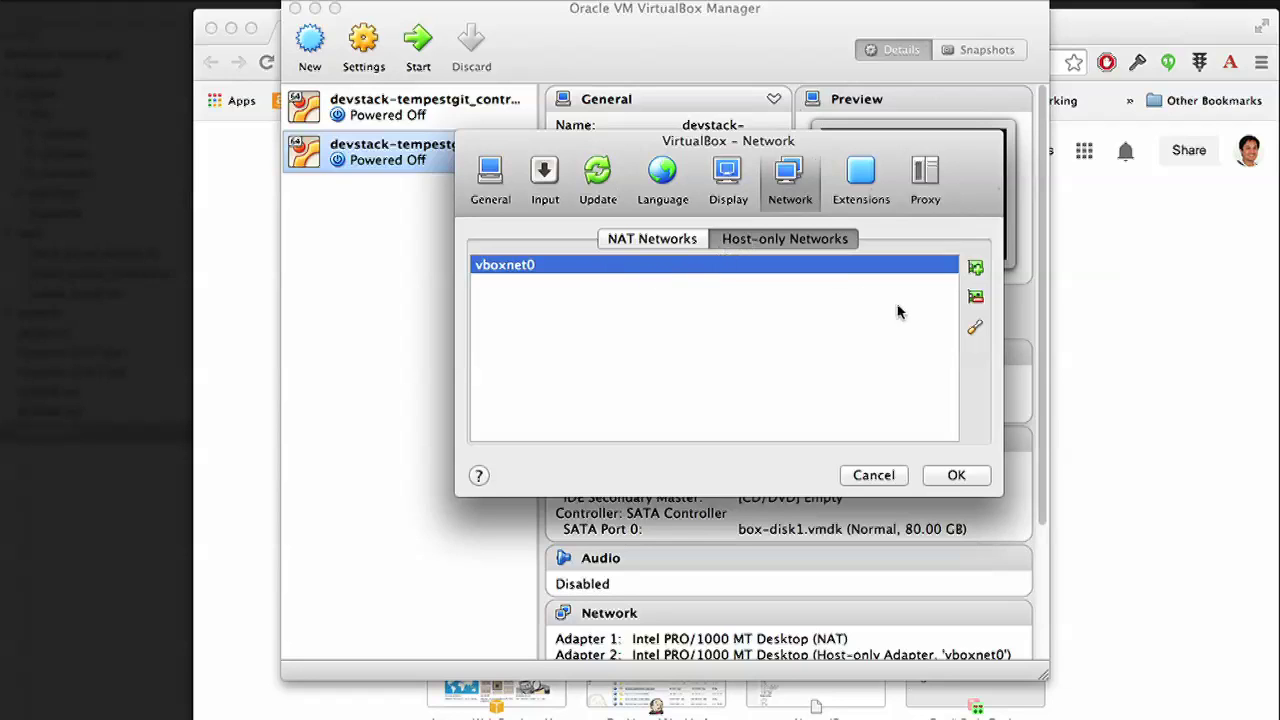
click(974, 330)
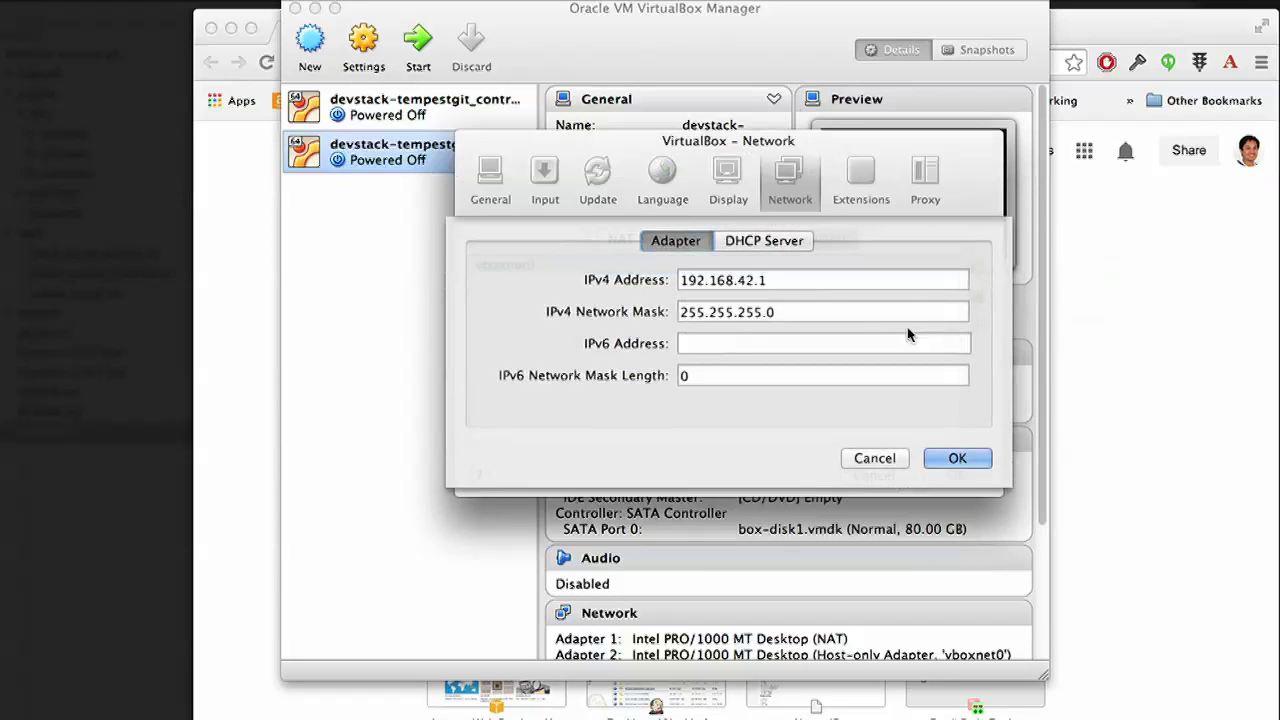
click(778, 280)
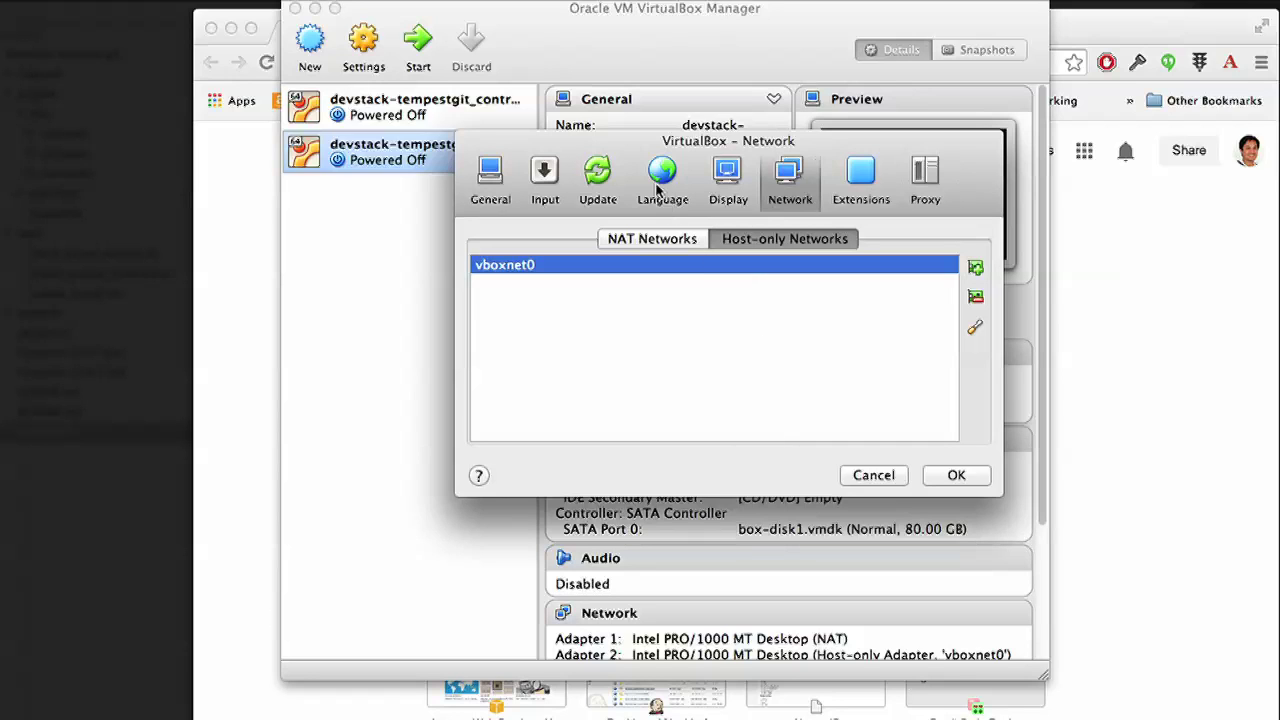
Check the DHCP server settings of the host-only network vboxnet0 and close the preferences without changes
drag(645, 150, 654, 174)
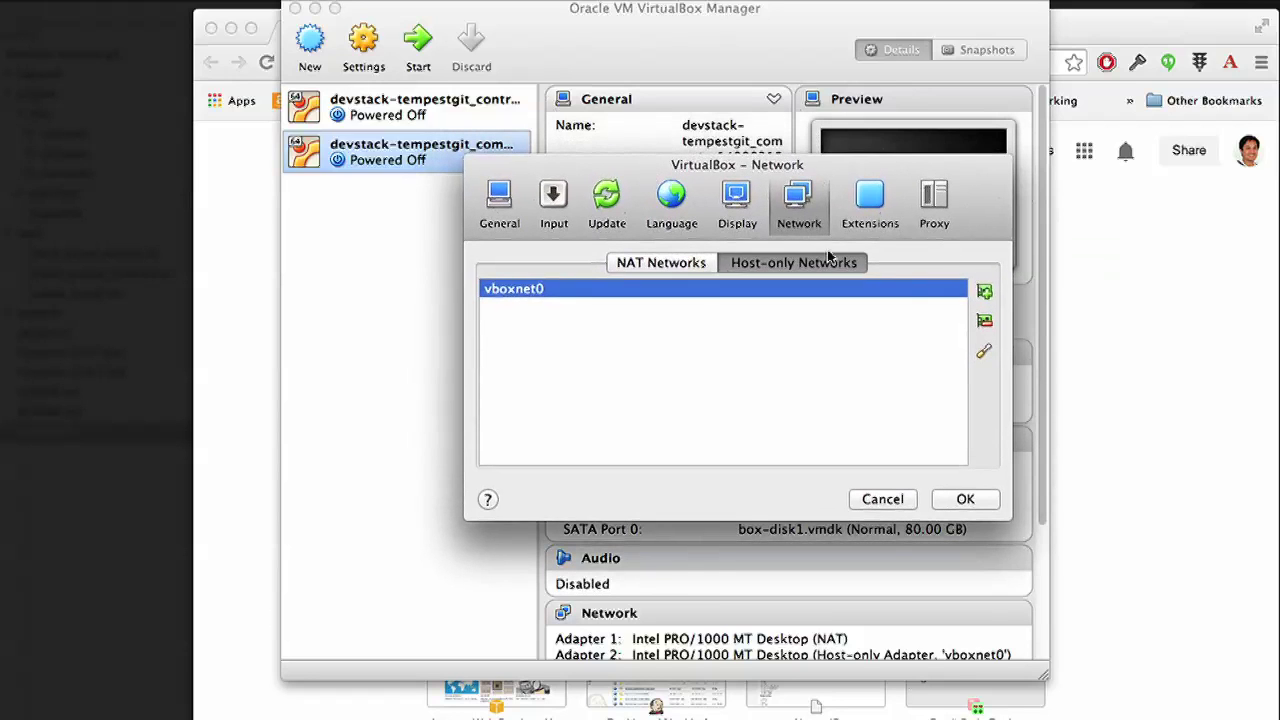
click(984, 351)
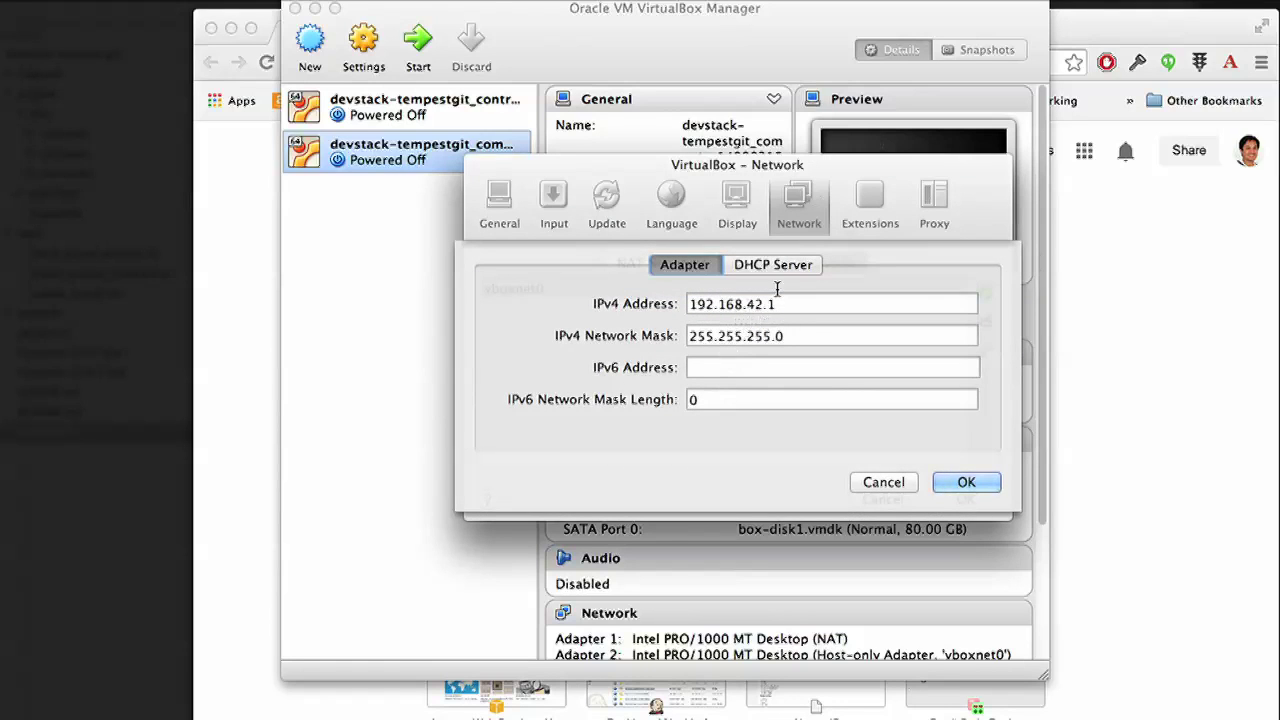
click(766, 264)
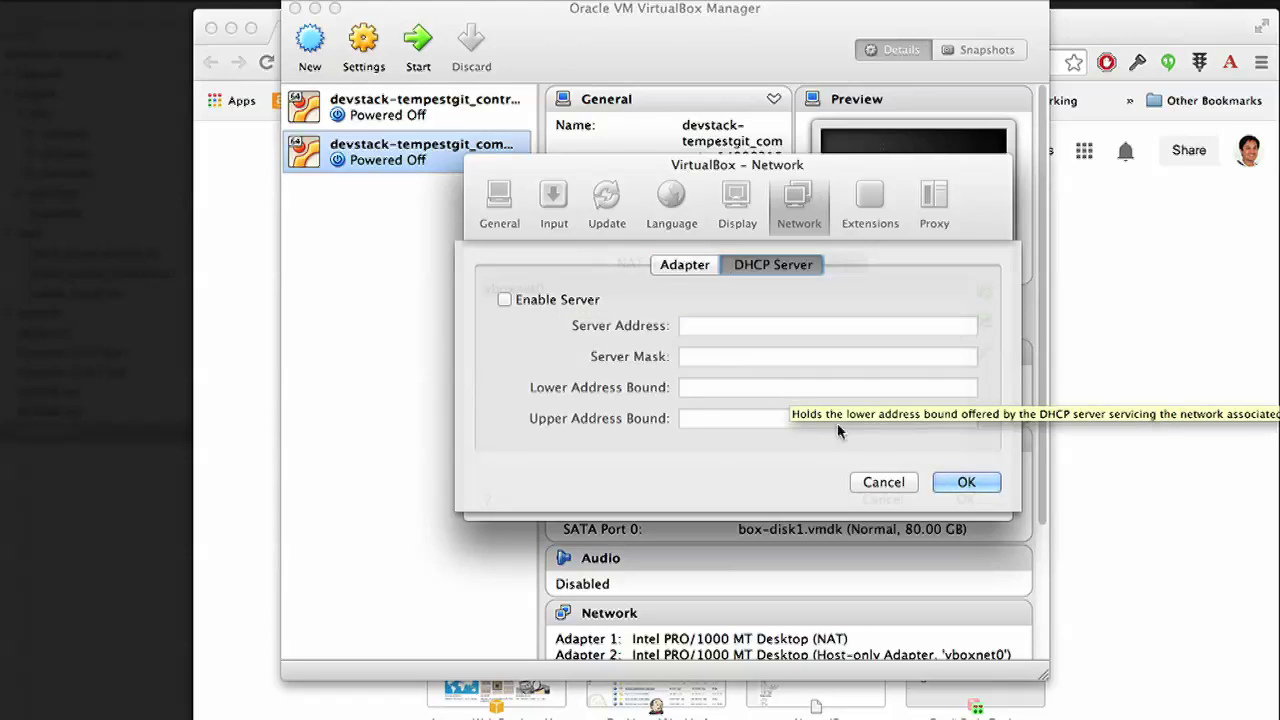
click(884, 483)
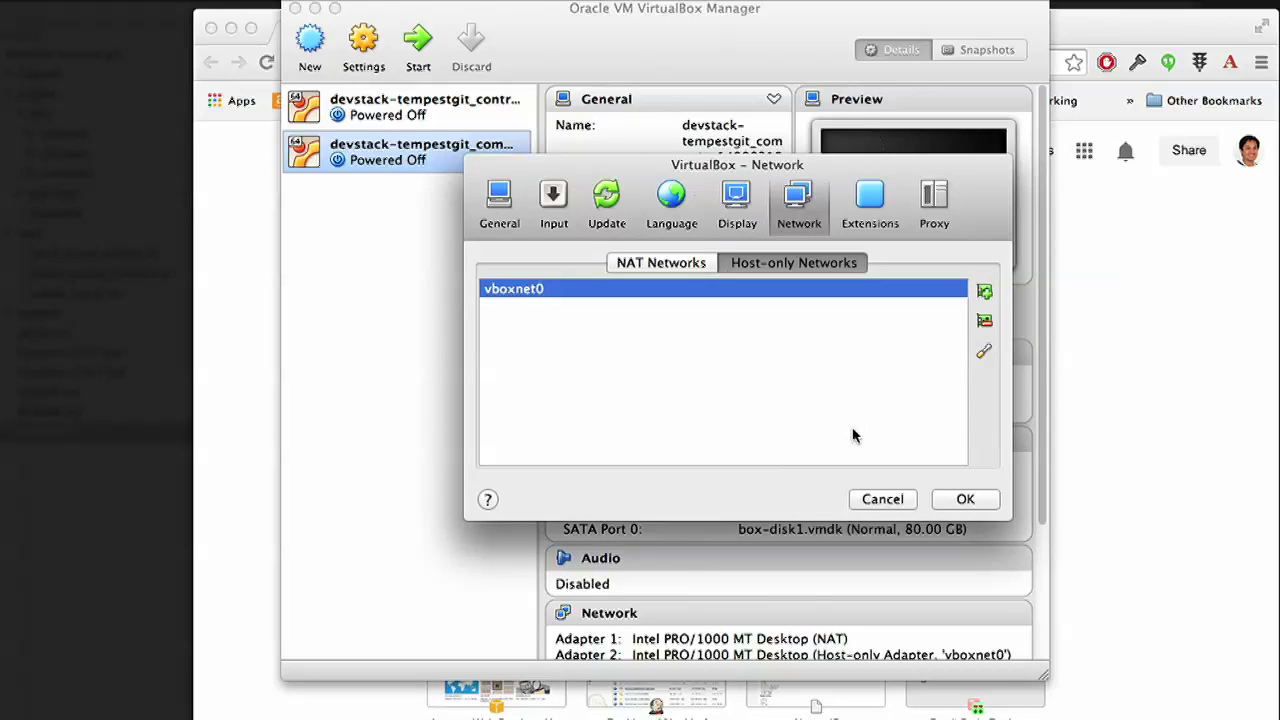
click(881, 499)
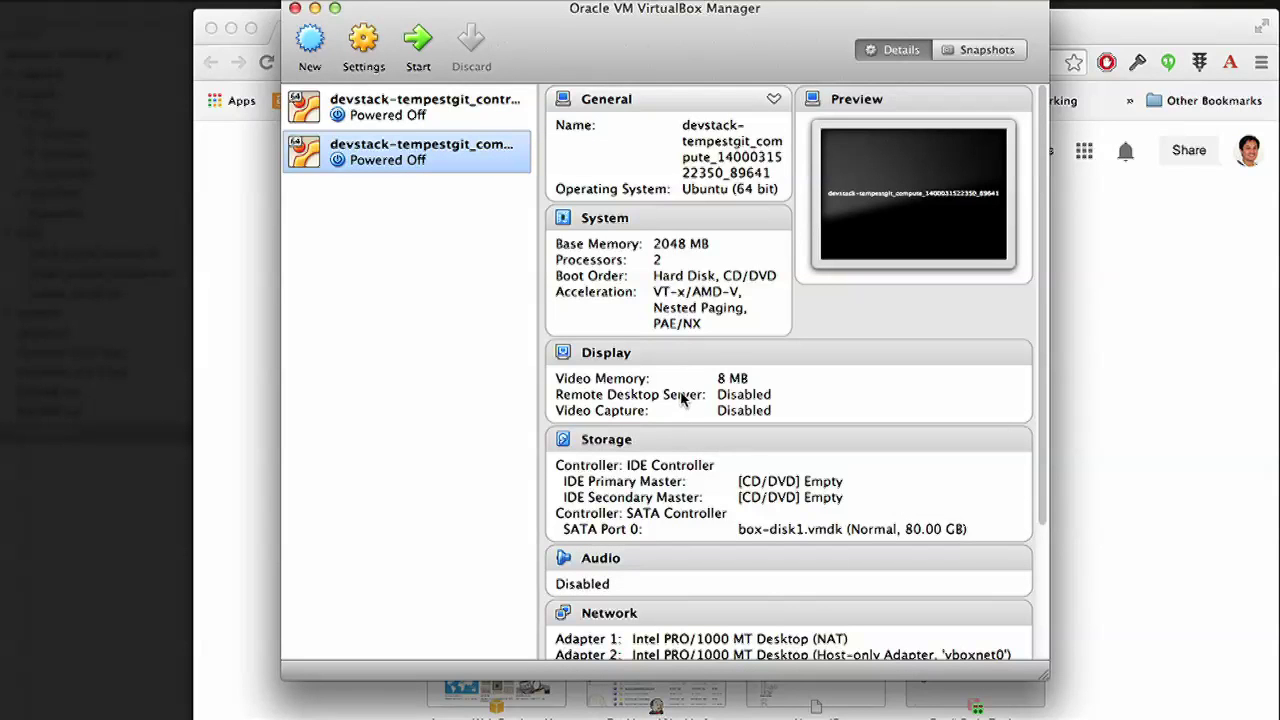
Reopen the VirtualBox network preferences, review the adapter address and mask of vboxnet0, and cancel its details
key(super+comma)
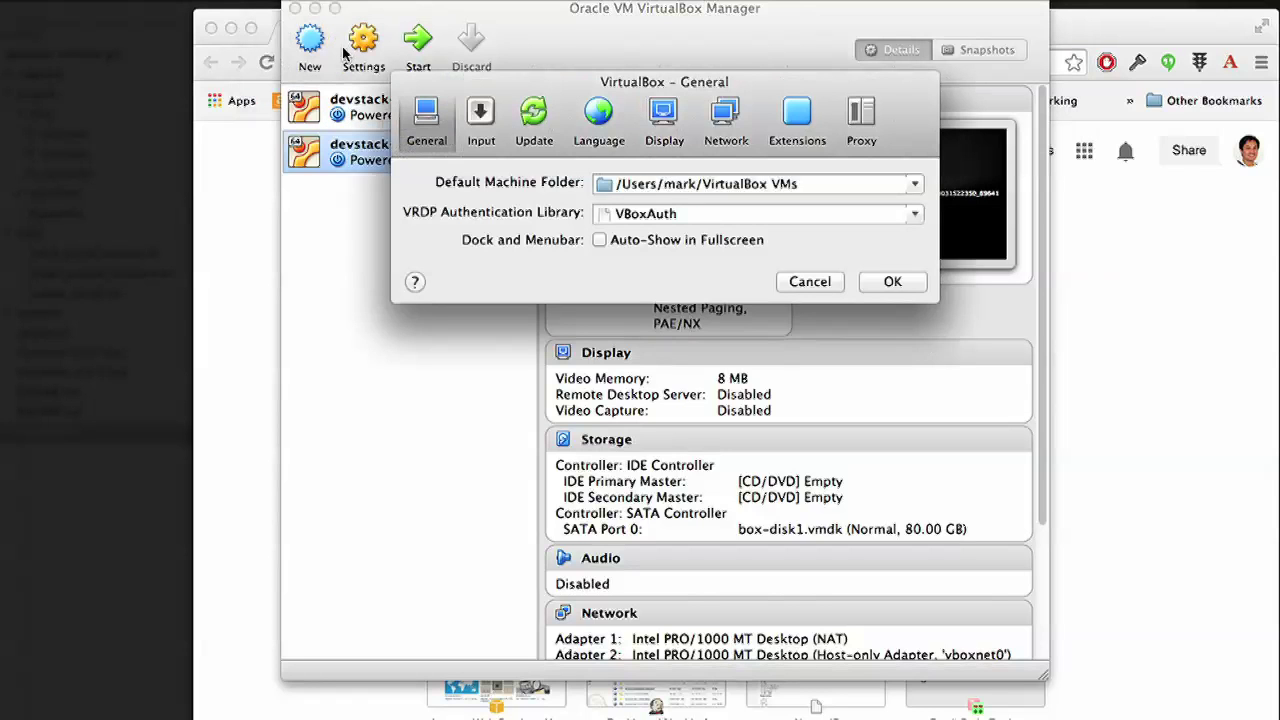
click(726, 125)
click(721, 180)
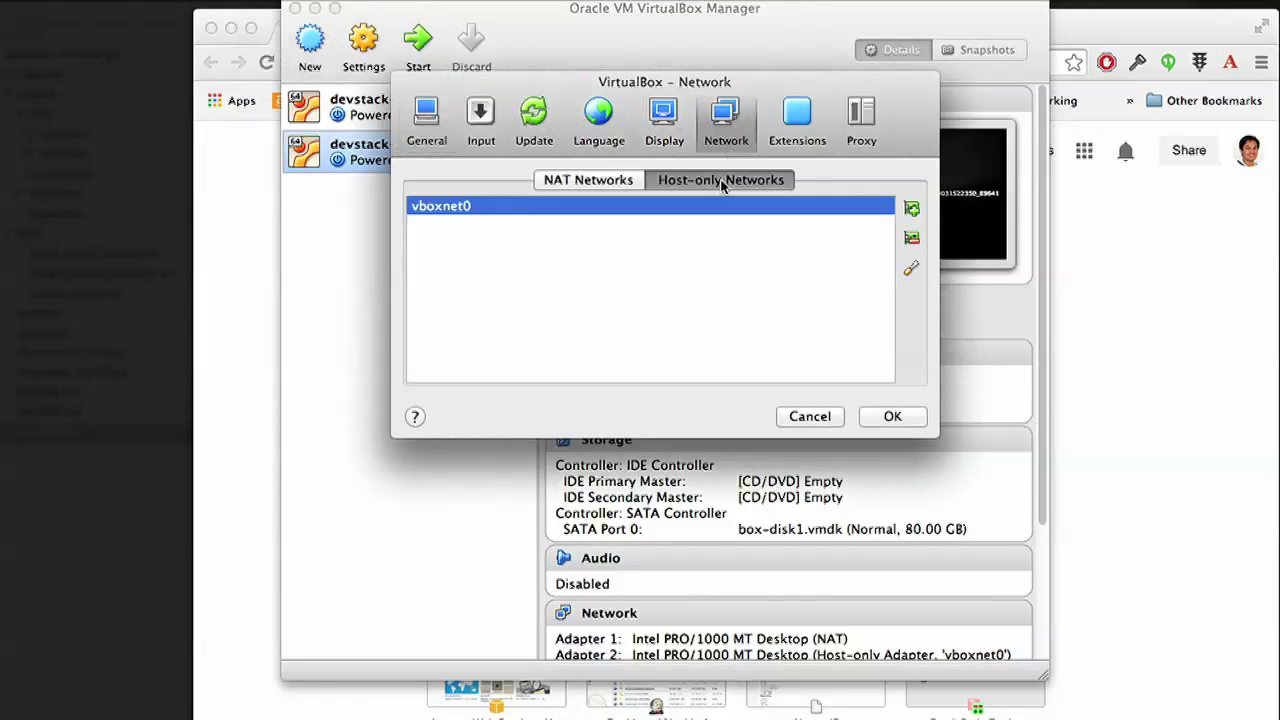
click(910, 268)
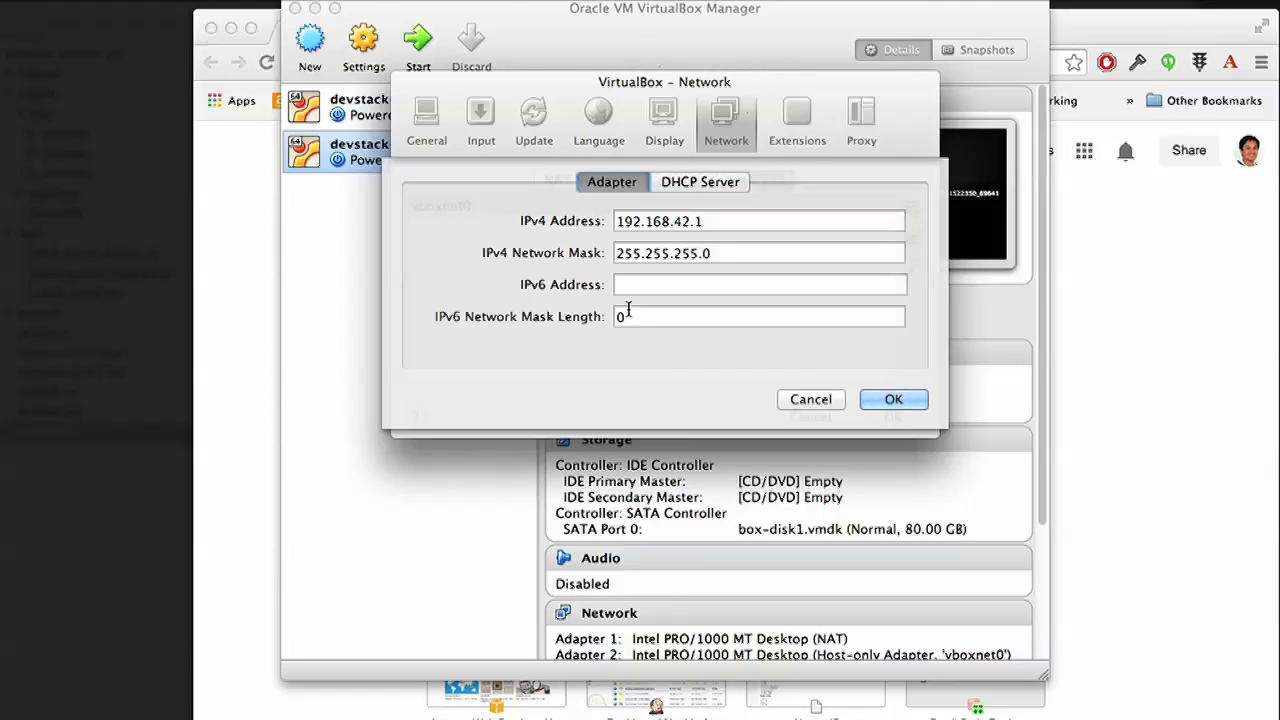
click(787, 403)
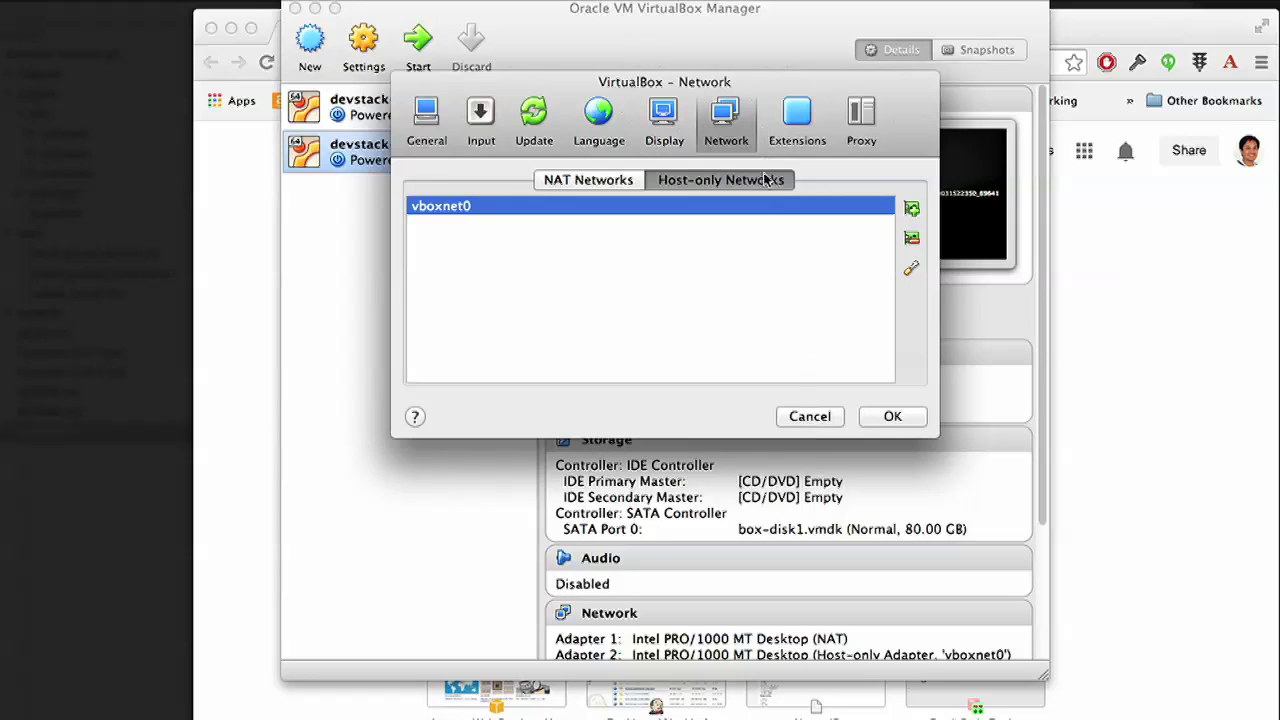
Verify once more whether vboxnet0's DHCP server is enabled, cancel the preferences and move the VirtualBox window aside
click(911, 268)
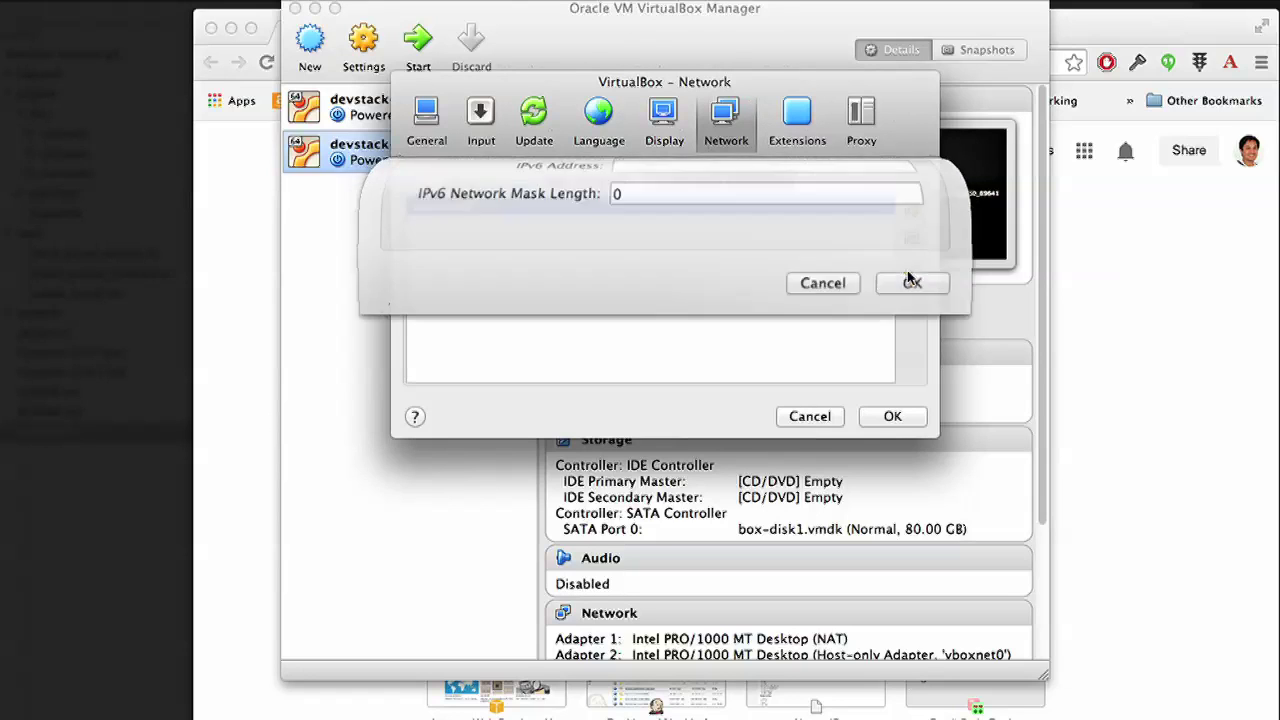
click(724, 183)
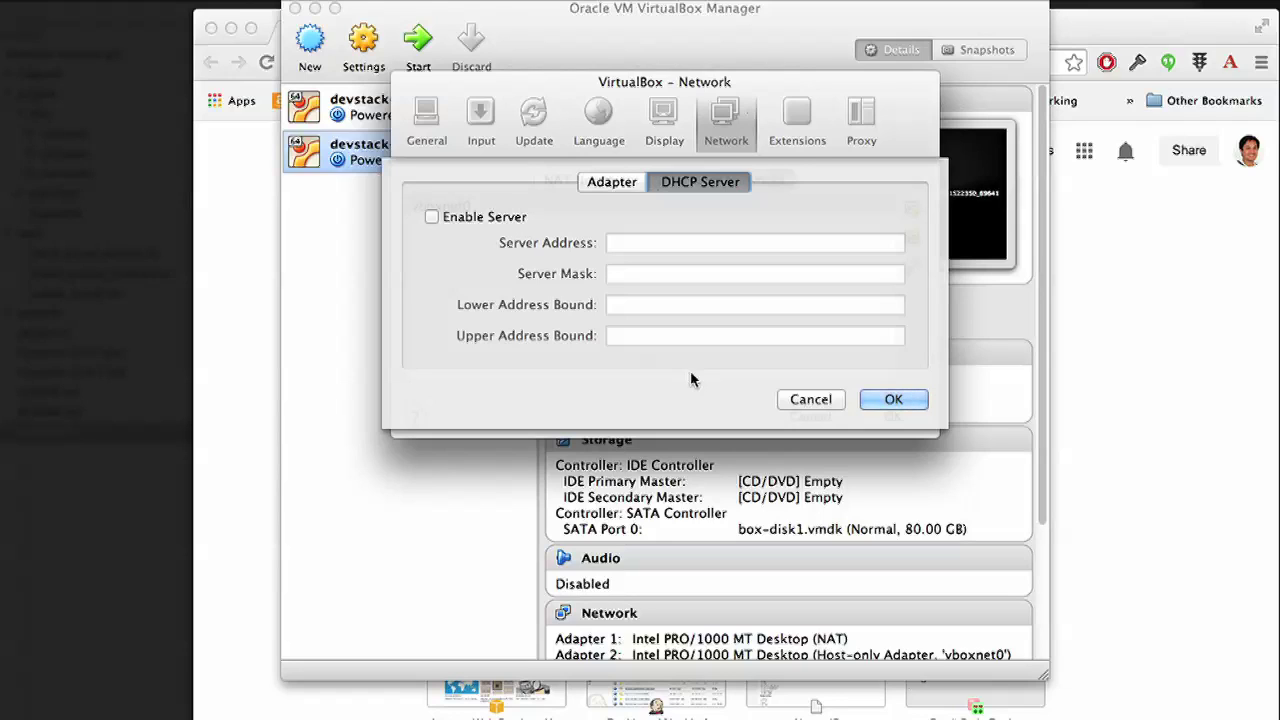
click(808, 400)
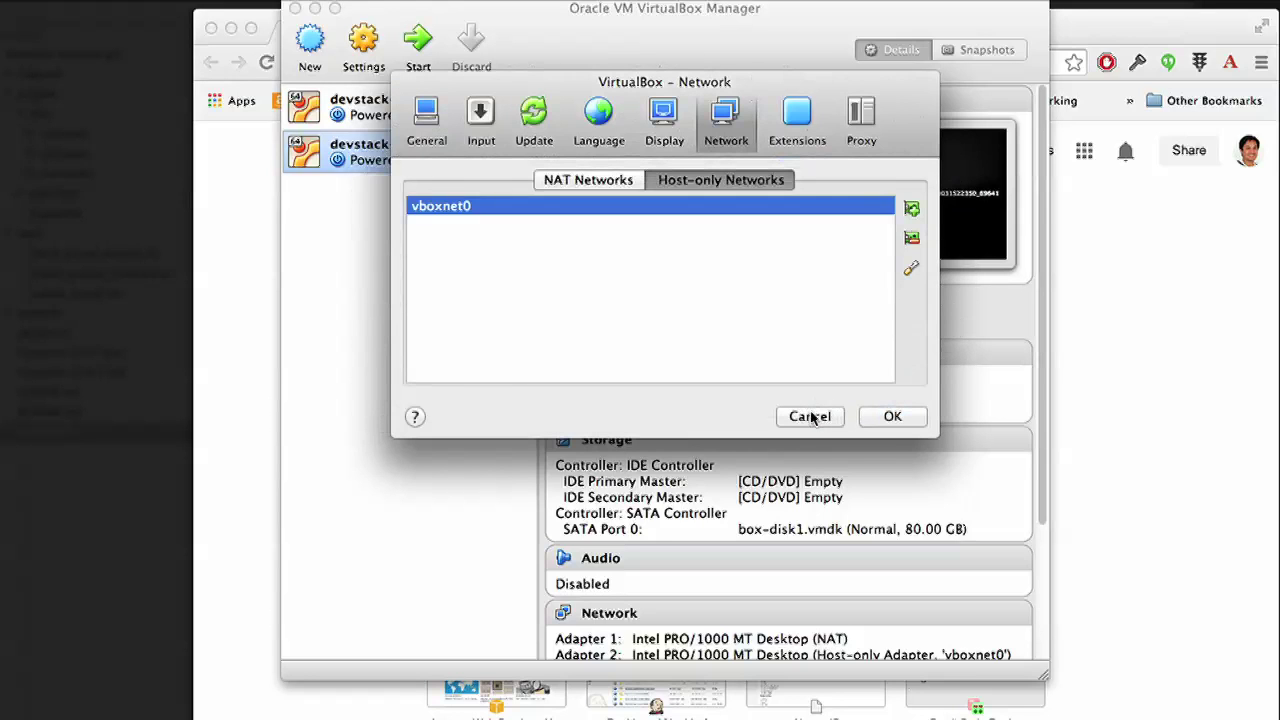
click(813, 417)
drag(600, 49, 895, 118)
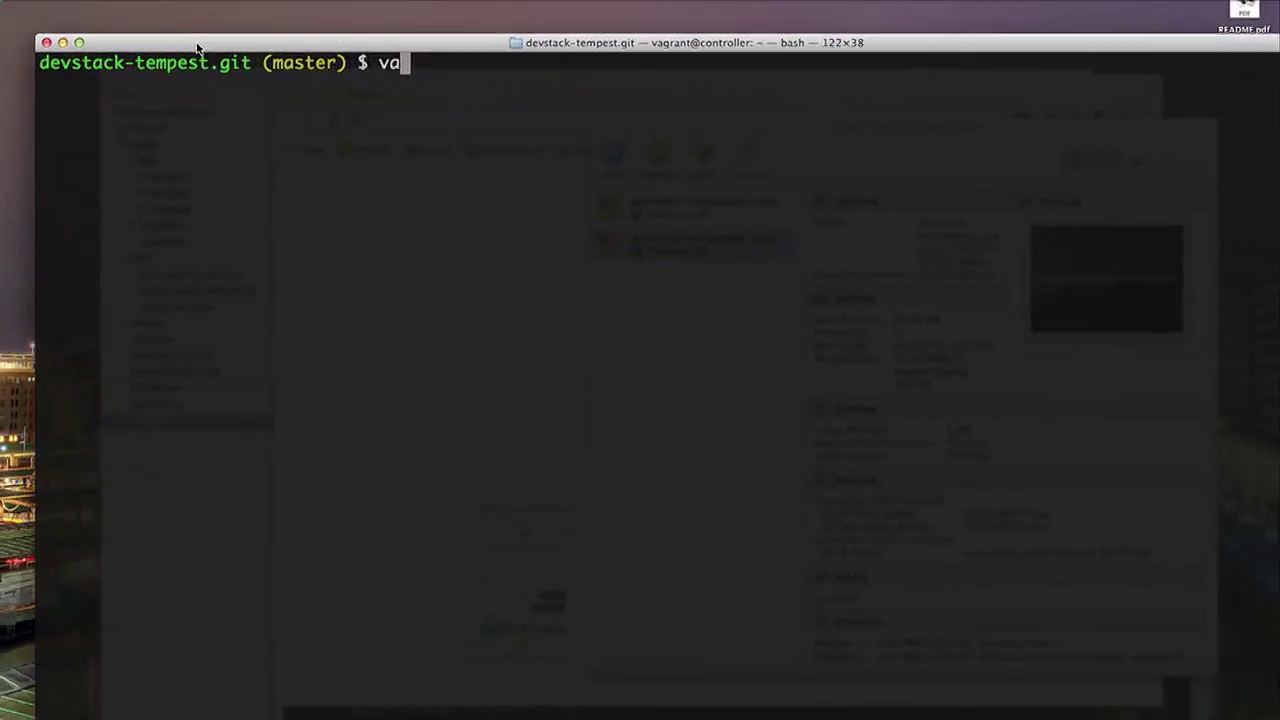
Clear the partial command in the terminal and enter "vagrant plugin install v" without running it
key(BackSpace)
key(BackSpace)
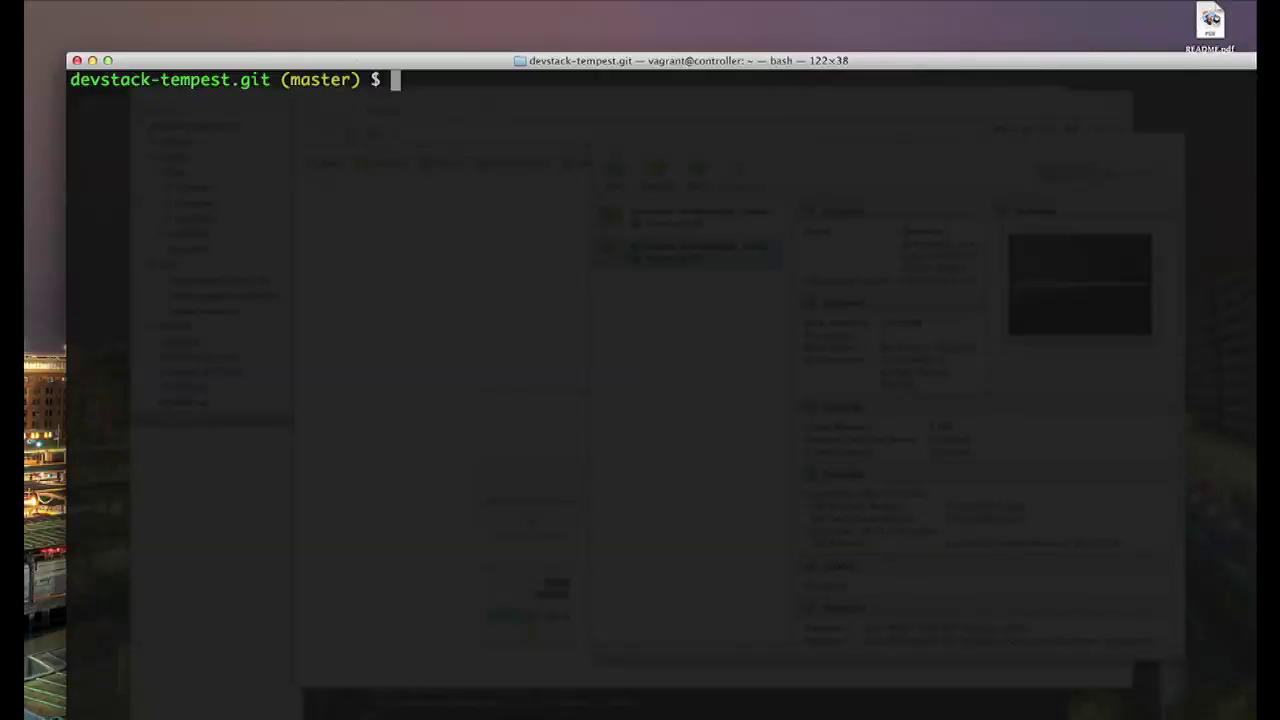
text(vagrant p)
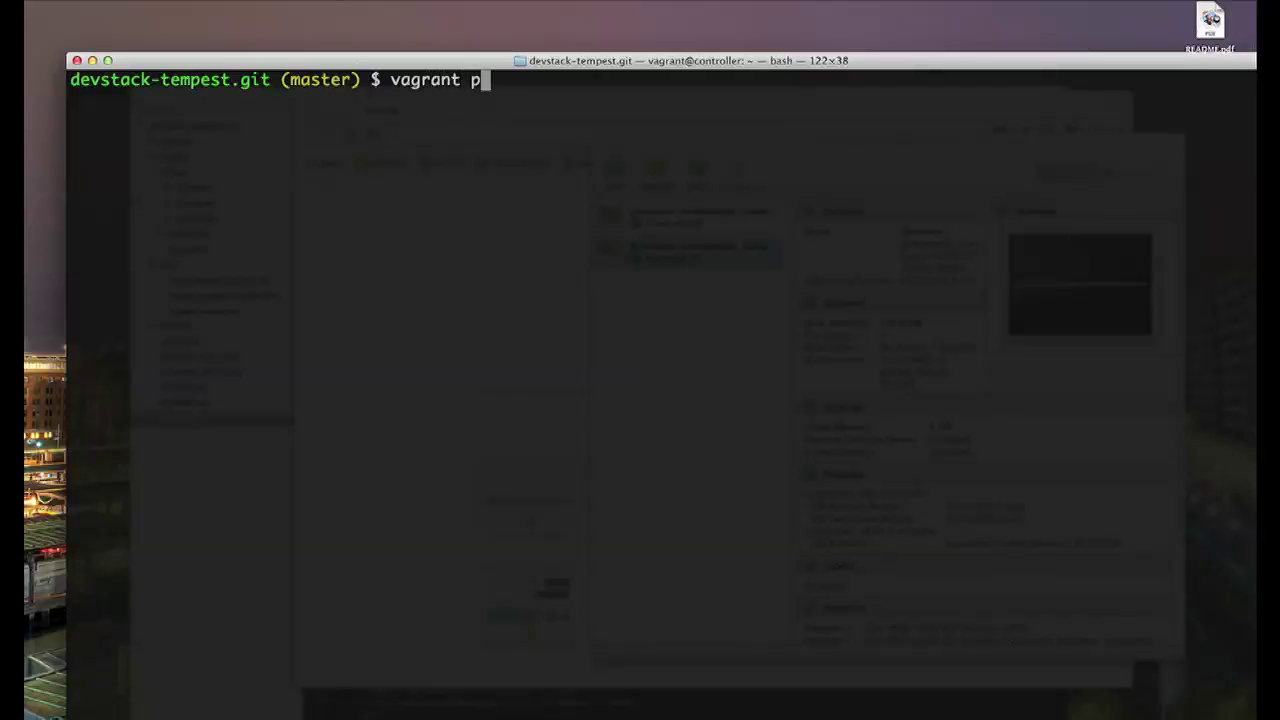
text(lugin install )
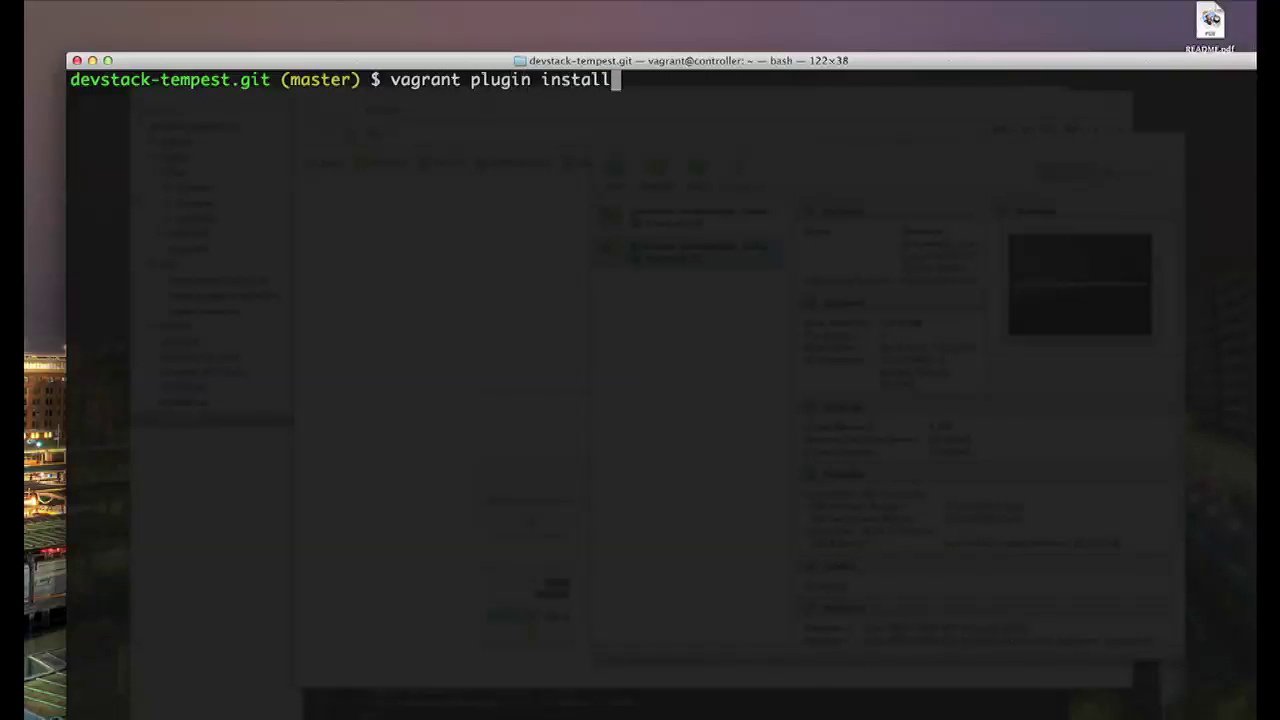
text(vb)
key(BackSpace)
key(BackSpace)
text(v)
Preview README.pdf from the desktop and look up the full install command for the Vagrant plugin
key(super+Tab)
key(super+Tab)
key(super+Tab)
key(super+Tab)
key(super+shift+Tab)
key(super+shift+Tab)
key(super+shift+Tab)
key(super+shift+Tab)
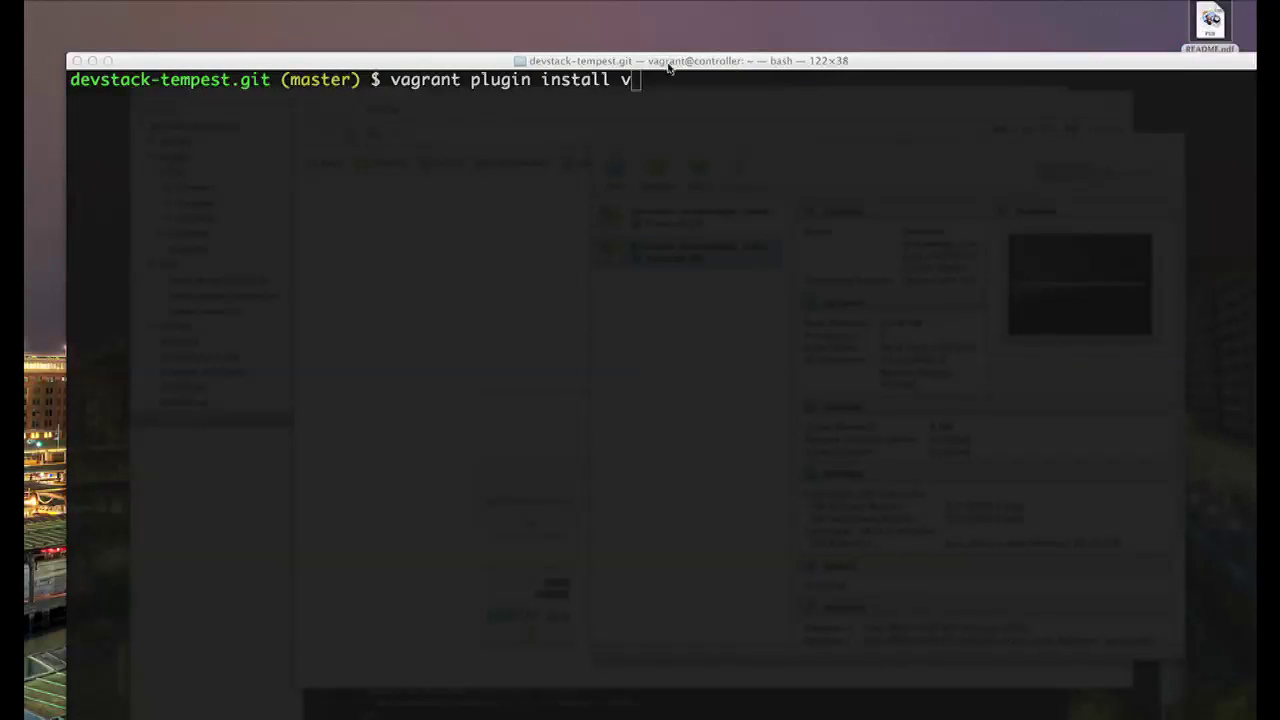
key(space)
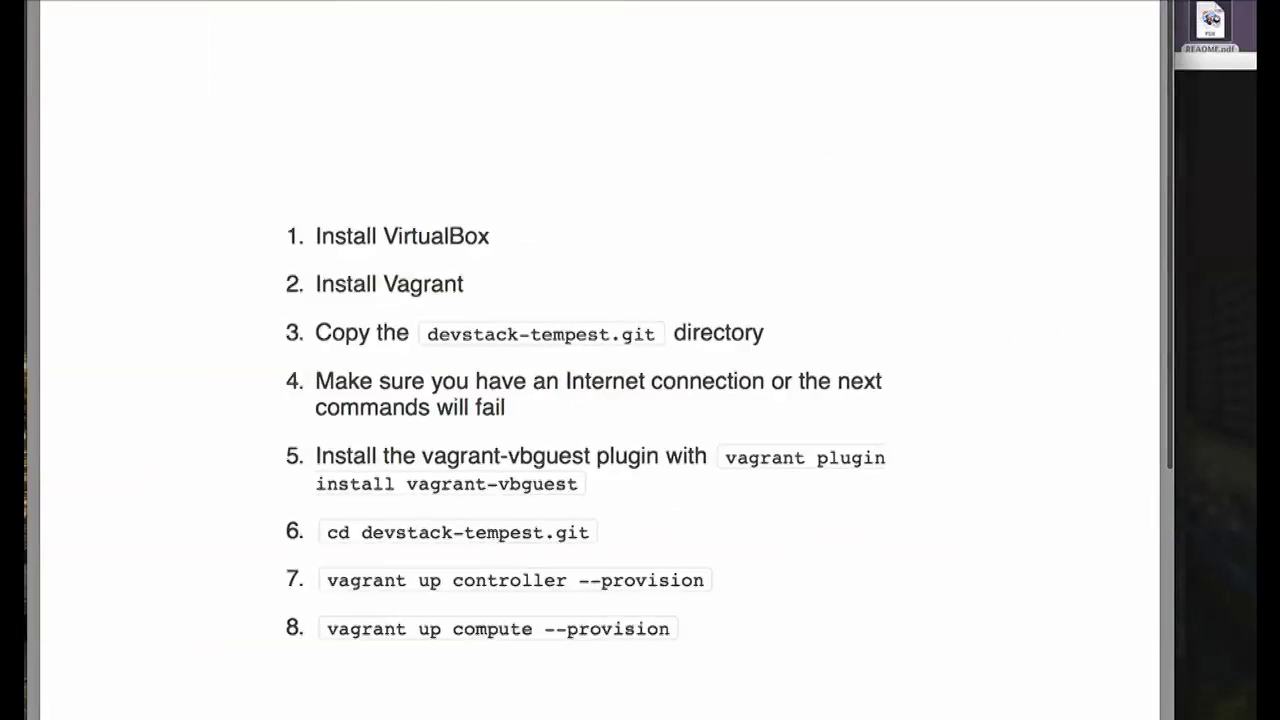
scroll(465, 350, down, 3)
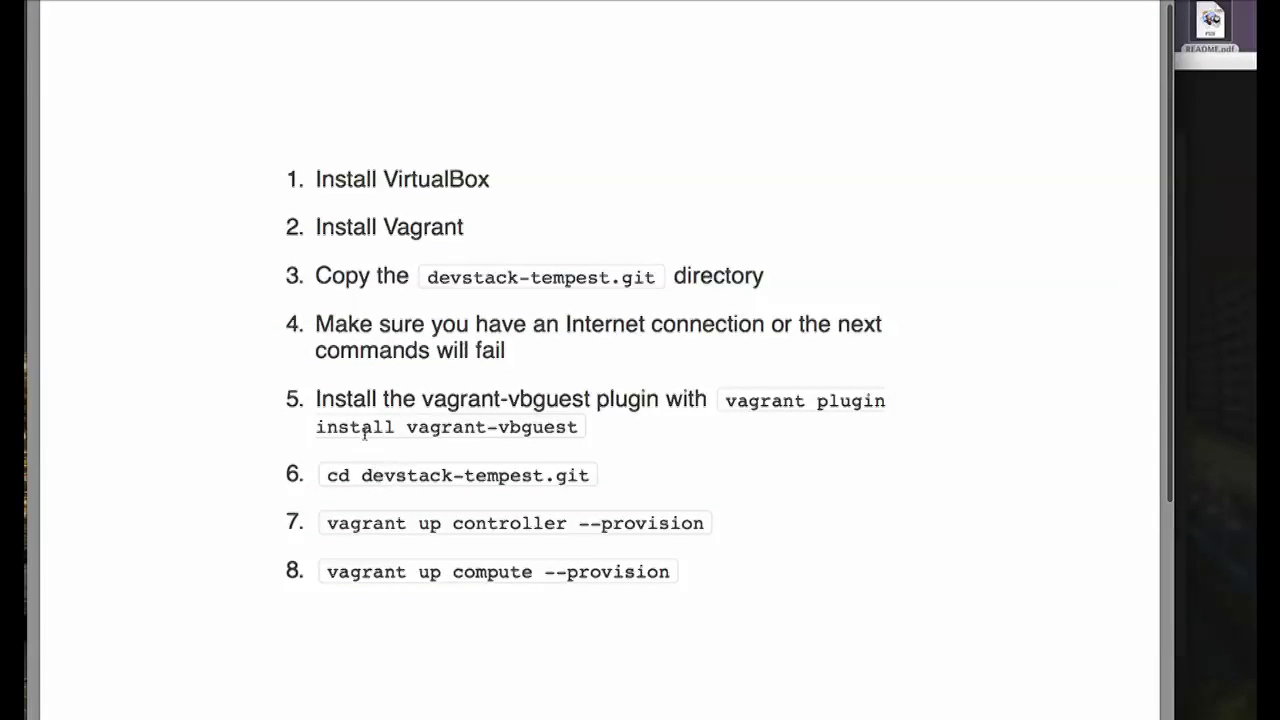